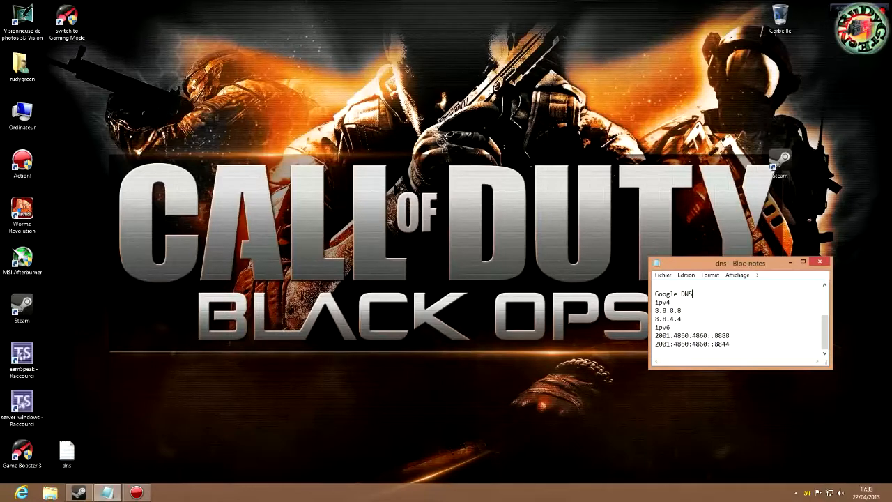
# Move the dns note clear of the work area and open the Network and Sharing Center beside it
pyautogui.moveTo(686, 266); pyautogui.dragTo(255, 58)
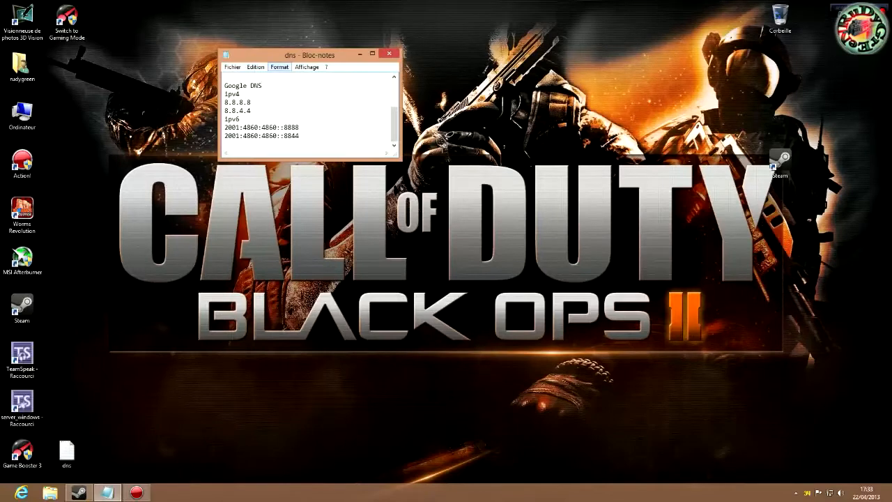
pyautogui.moveTo(270, 58); pyautogui.dragTo(109, 106)
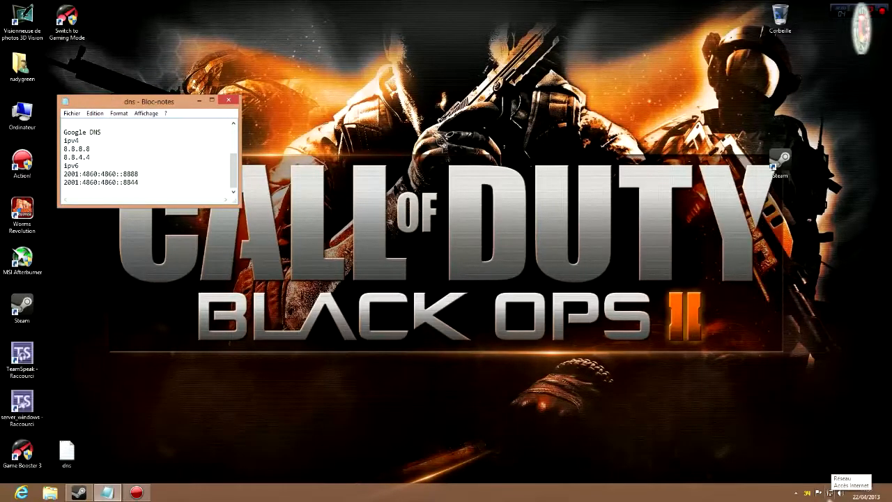
pyautogui.rightClick(830, 492)
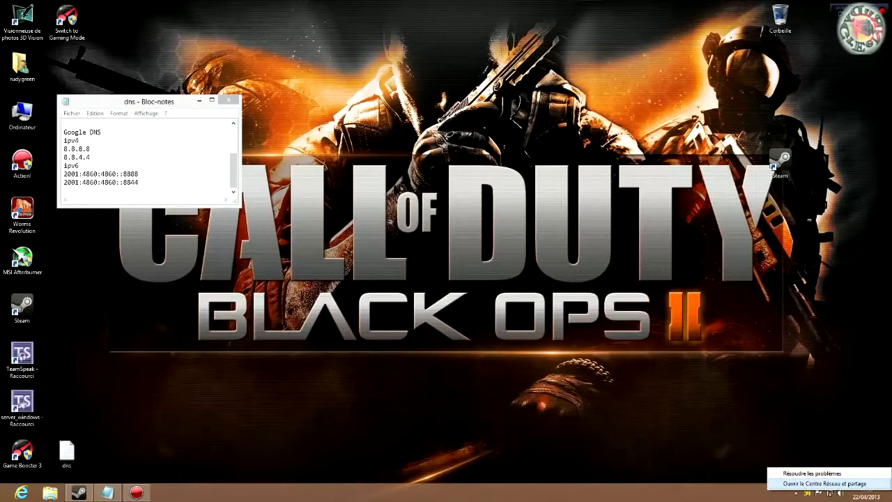
pyautogui.click(825, 483)
pyautogui.moveTo(503, 157); pyautogui.dragTo(652, 108)
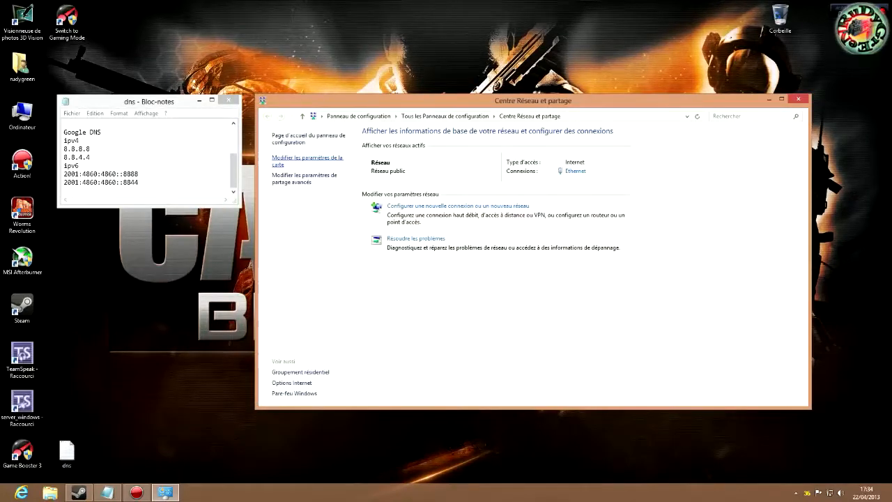
# Open the properties of the Ethernet connection from the network adapter settings
pyautogui.click(307, 160)
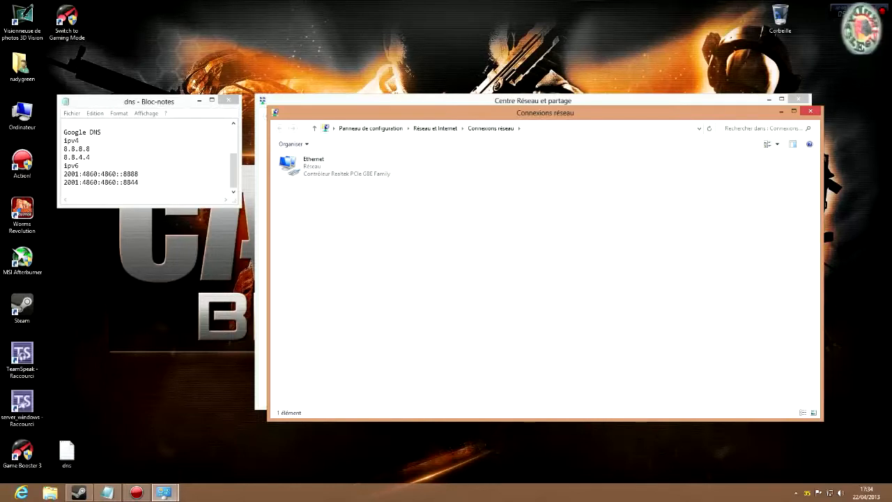
pyautogui.click(335, 167)
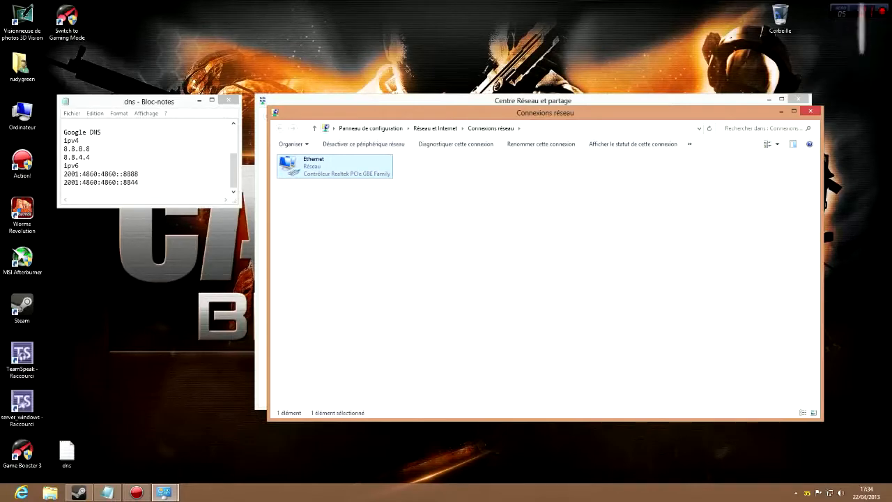
pyautogui.rightClick(336, 170)
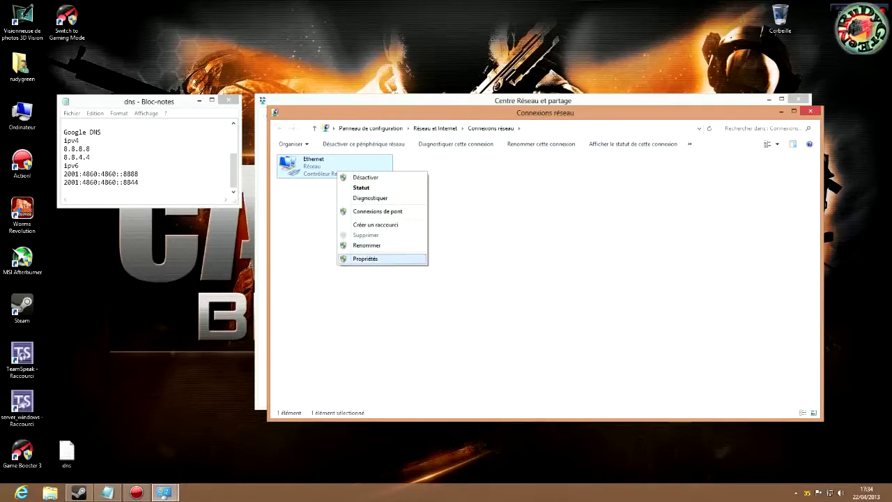
pyautogui.click(365, 258)
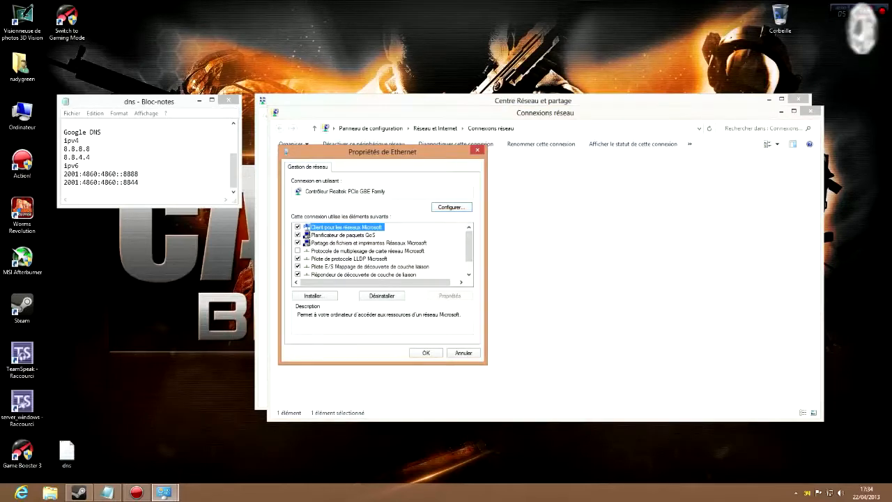
# Set the IPv4 DNS servers to 8.8.8.8 preferred and 8.8.4.4 auxiliary, with settings validated on exit
pyautogui.scroll(-1, 381, 251)
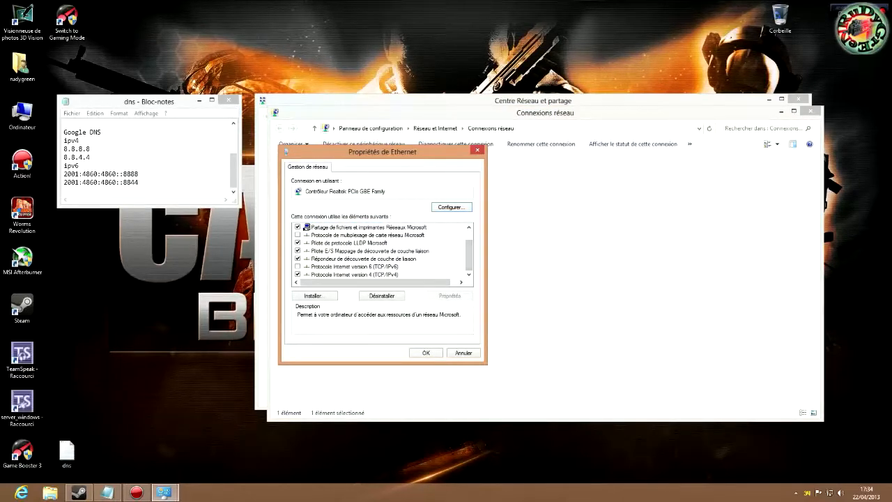
pyautogui.click(354, 274)
pyautogui.click(449, 296)
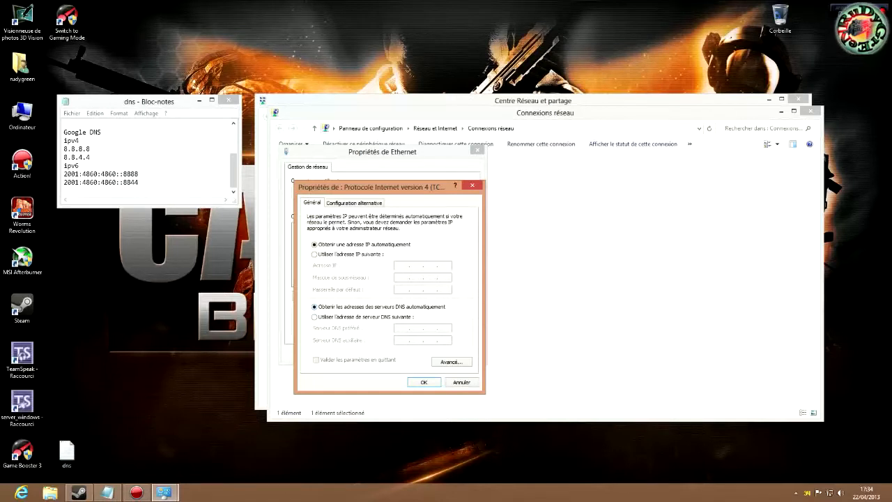
pyautogui.click(315, 317)
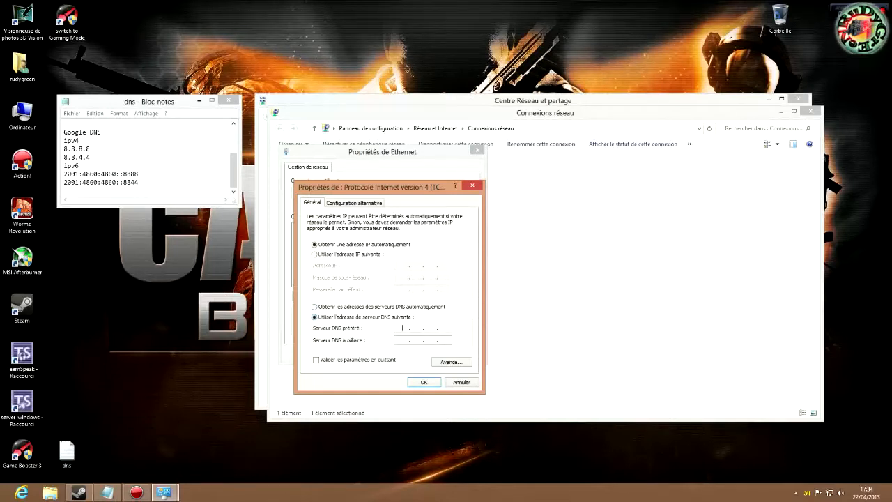
pyautogui.write('8 . 8 . 8 . 8')
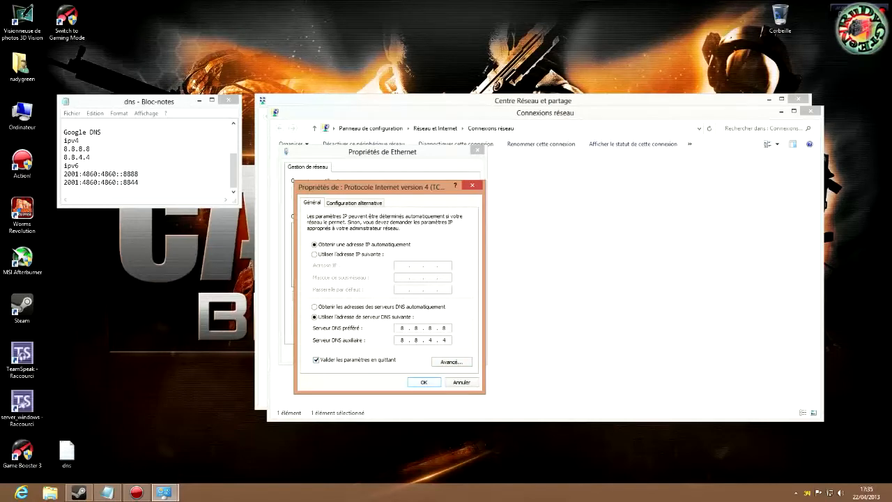
pyautogui.press('Return')
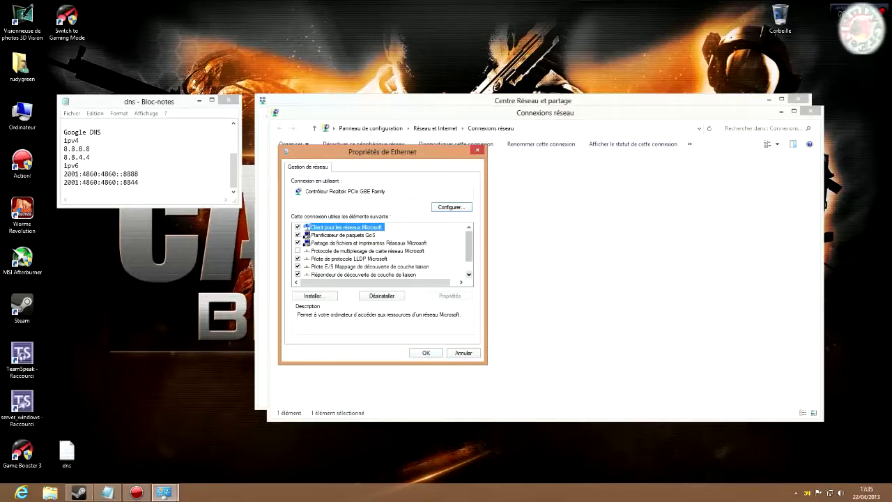
# Enable Internet Protocol version 6 (TCP/IPv6) for the Ethernet connection and switch its DNS setting to manually specified servers
pyautogui.scroll(-2, 381, 250)
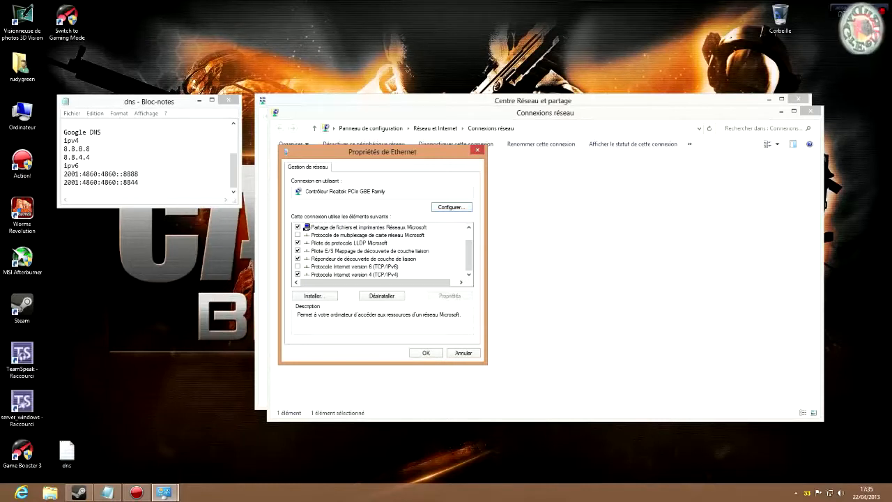
pyautogui.click(297, 267)
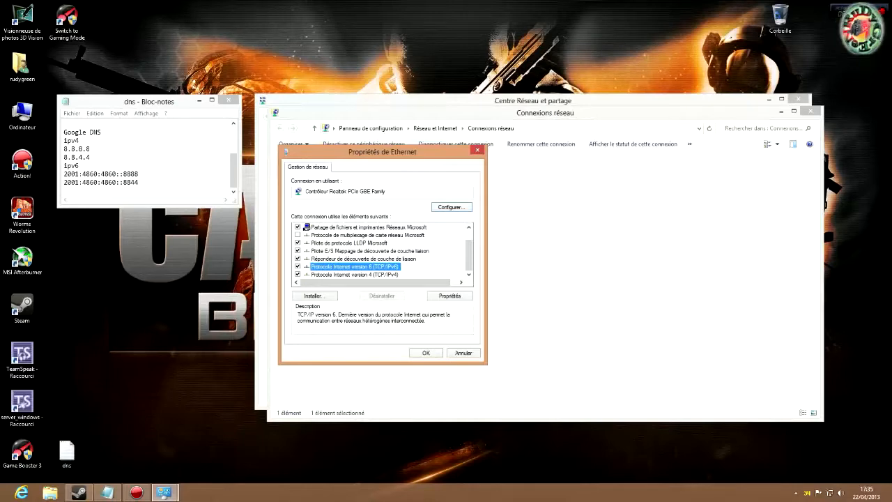
pyautogui.click(450, 296)
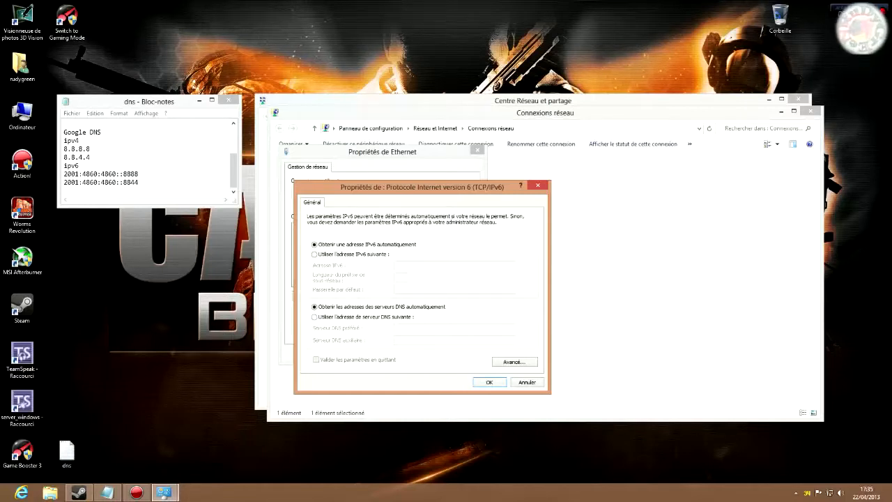
pyautogui.click(314, 317)
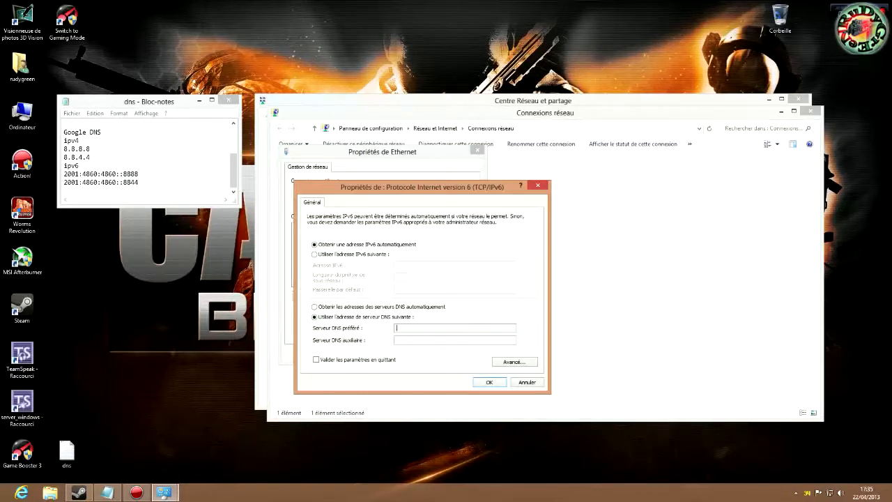
# Copy the IPv6 addresses from the dns note: 2001:4860:4860::8888 as preferred DNS server and 2001:4860:4860::8844 as auxiliary
pyautogui.moveTo(139, 175); pyautogui.dragTo(64, 175)
pyautogui.hotkey('ctrl', 'c')
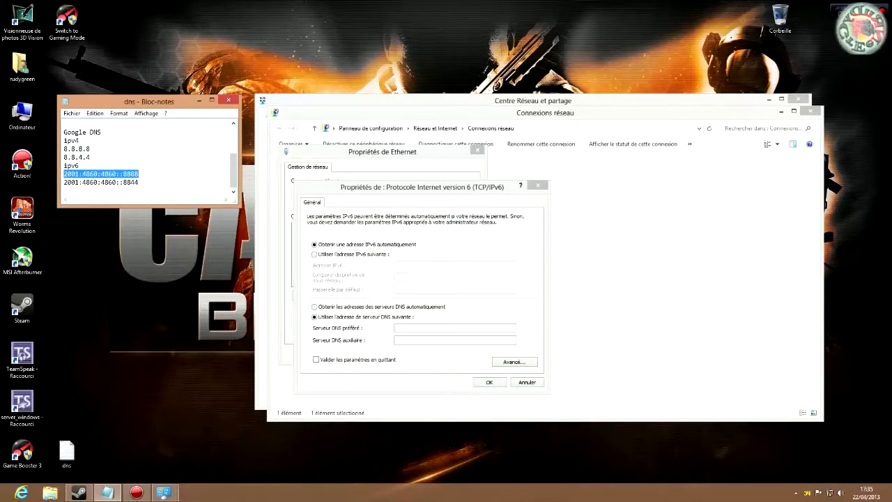
pyautogui.hotkey('alt', 'Tab')
pyautogui.hotkey('ctrl', 'v')
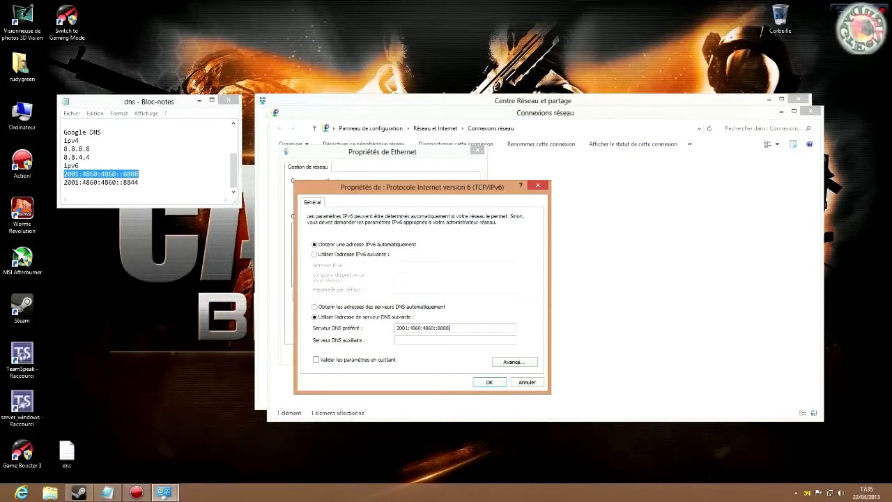
pyautogui.moveTo(139, 182); pyautogui.dragTo(63, 182)
pyautogui.hotkey('ctrl', 'c')
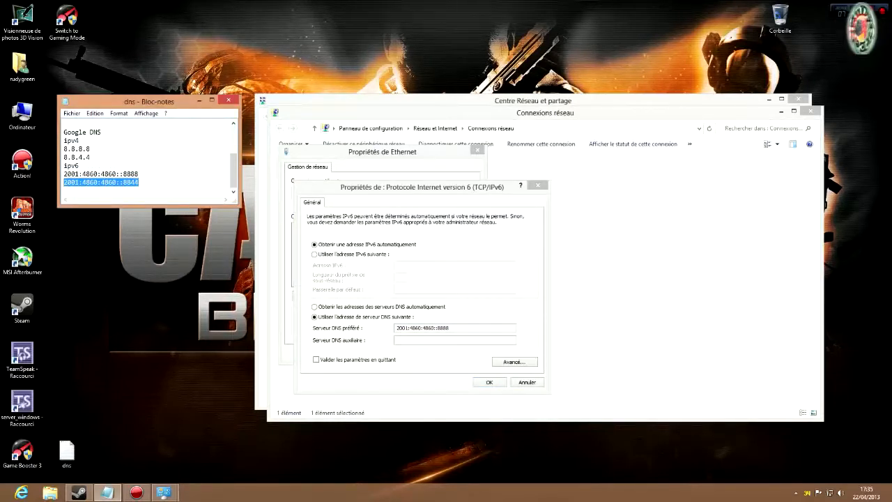
pyautogui.hotkey('alt', 'Tab')
pyautogui.press('Tab')
pyautogui.hotkey('ctrl', 'v')
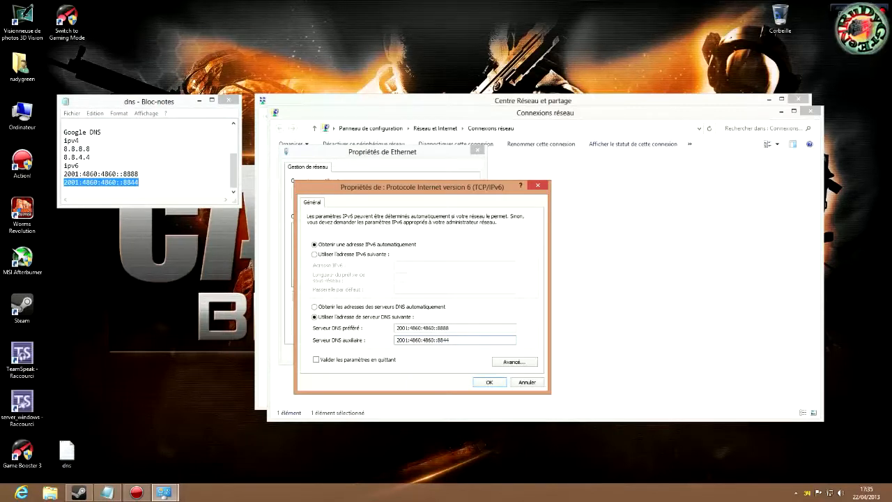
# Turn on validation on exit for the IPv6 settings, apply the Ethernet properties and close the network diagnostics
pyautogui.click(317, 359)
pyautogui.click(489, 382)
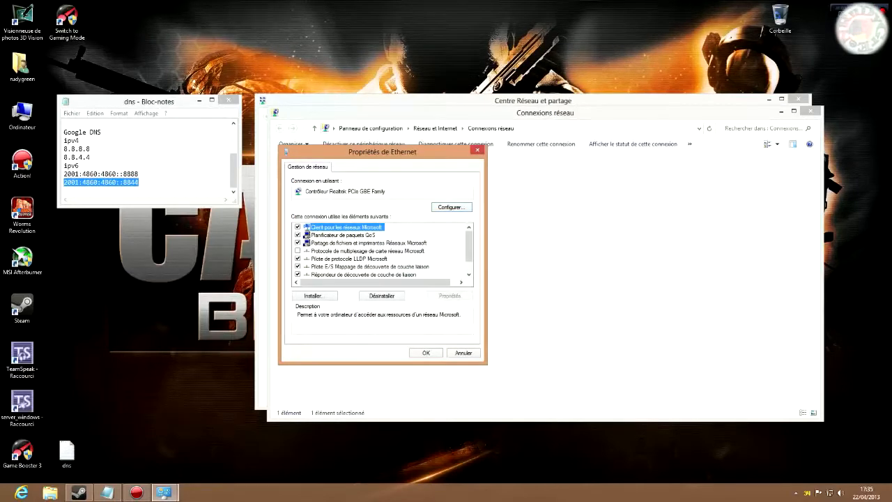
pyautogui.press('Return')
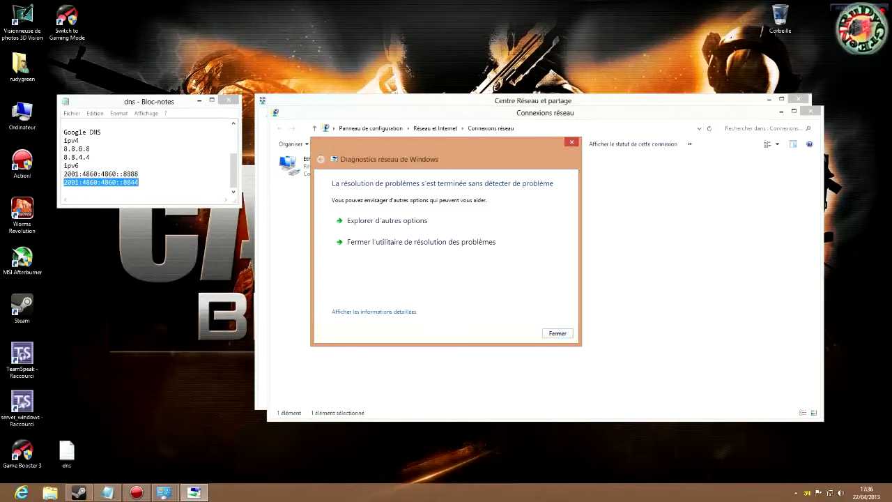
pyautogui.click(557, 333)
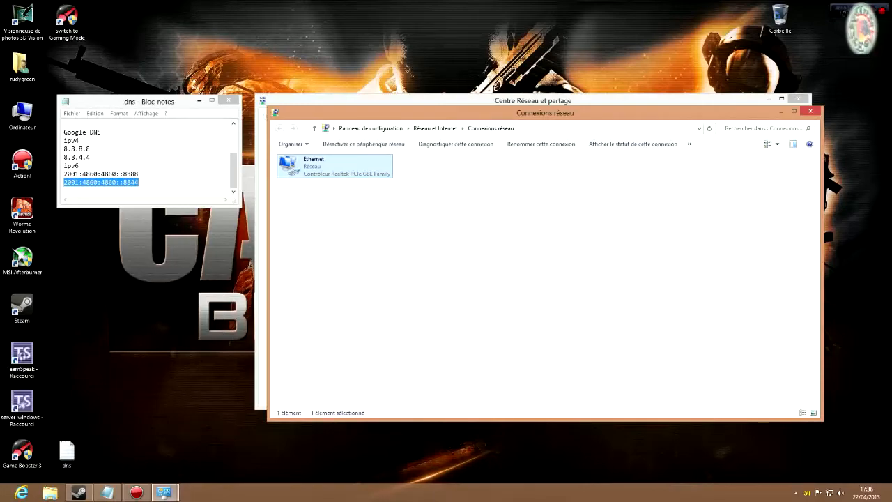
# Switch to Internet Explorer, test the connection by loading YouTube from Google, close the browser and return to the dns note
pyautogui.click(21, 493)
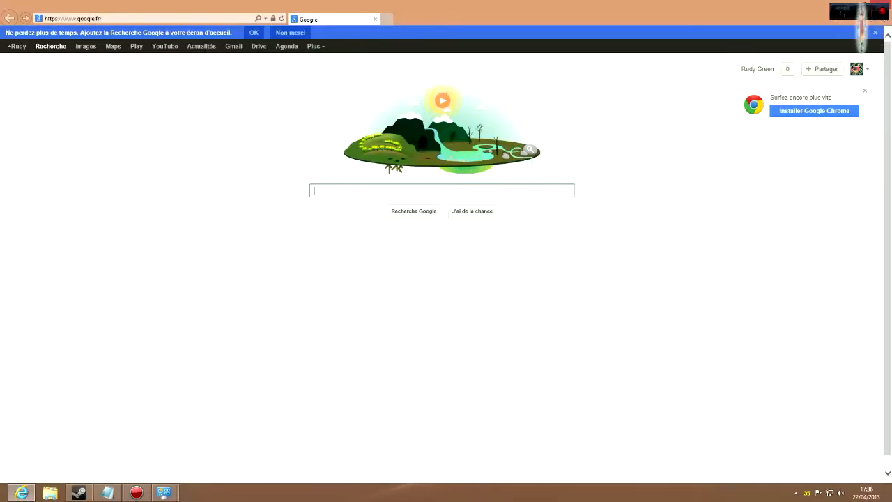
pyautogui.click(166, 46)
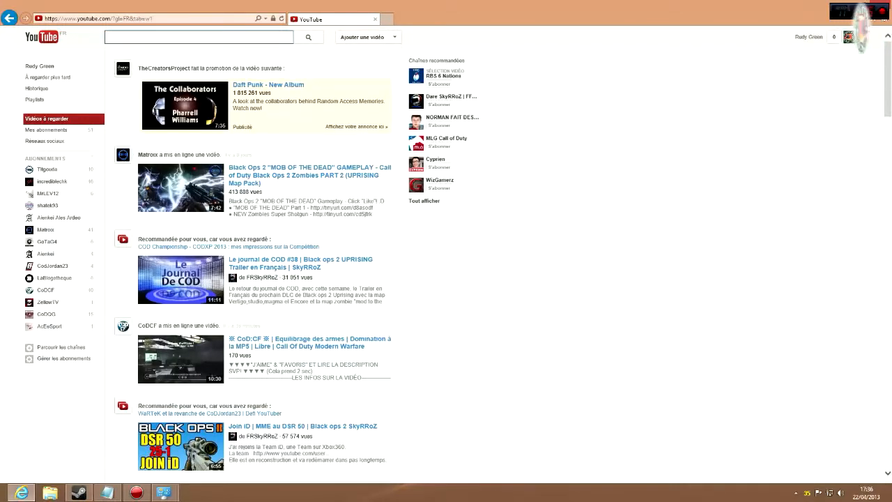
pyautogui.scroll(-4, 446, 265)
pyautogui.scroll(4, 446, 264)
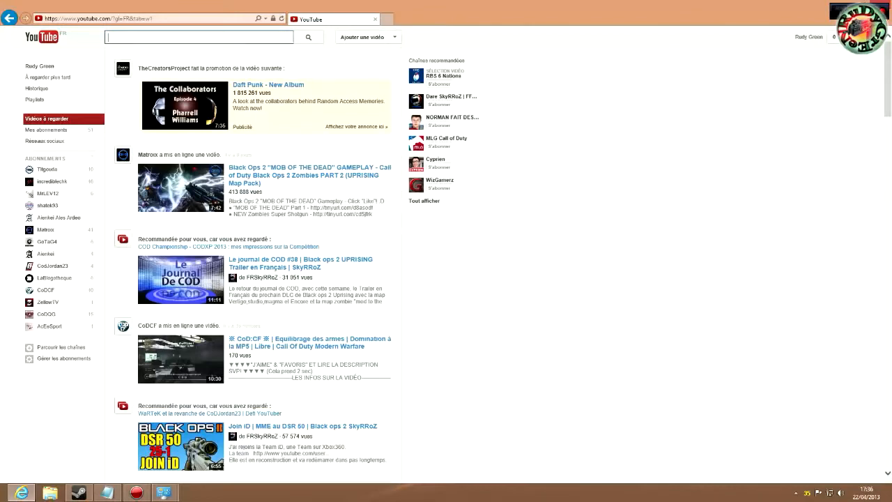
pyautogui.moveTo(766, 5); pyautogui.dragTo(714, 109)
pyautogui.click(795, 108)
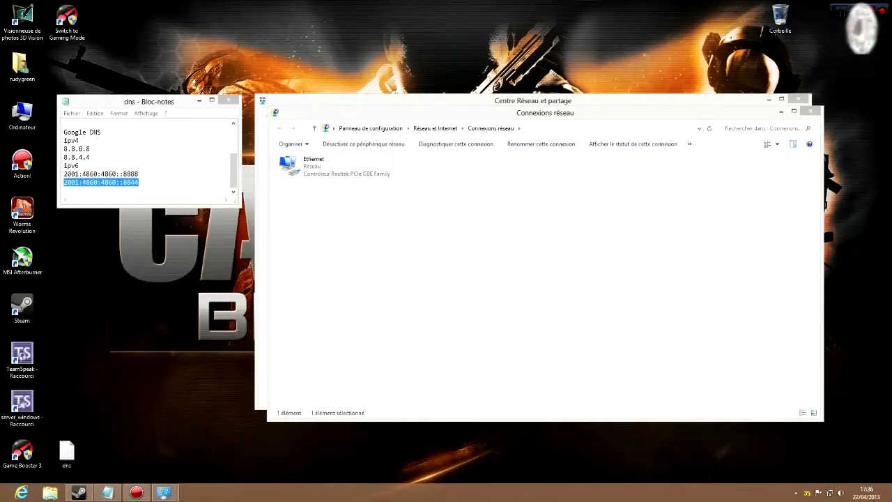
pyautogui.click(154, 183)
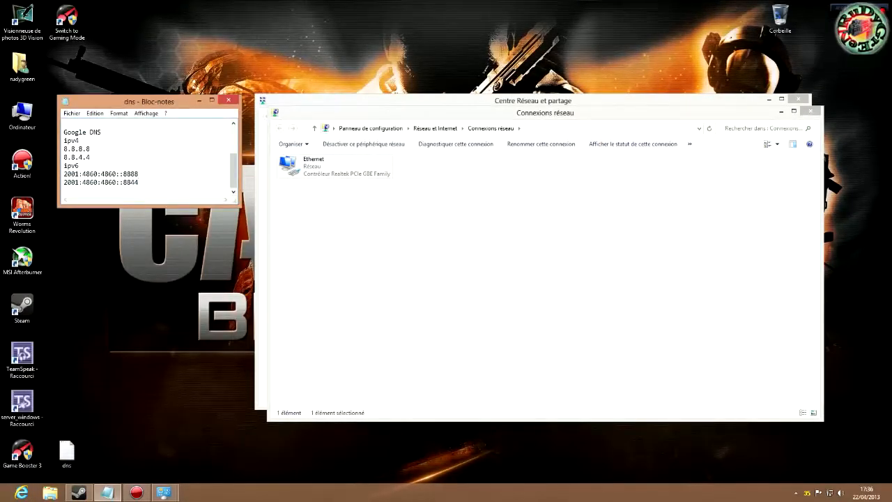